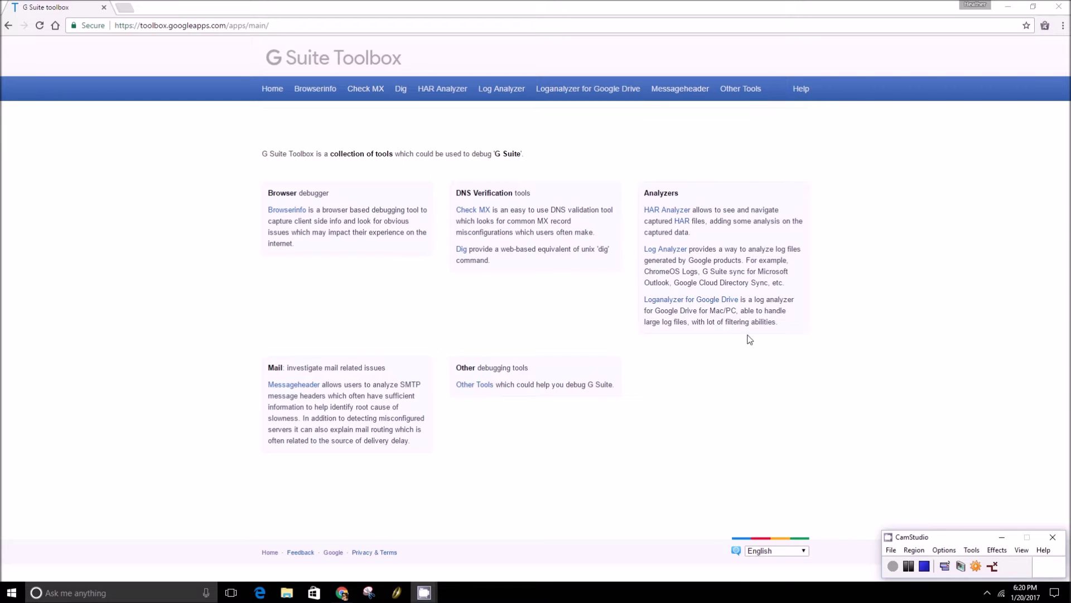
Bring up the link options menu for the Check MX tool on the toolbox home page.
right_click(471, 216)
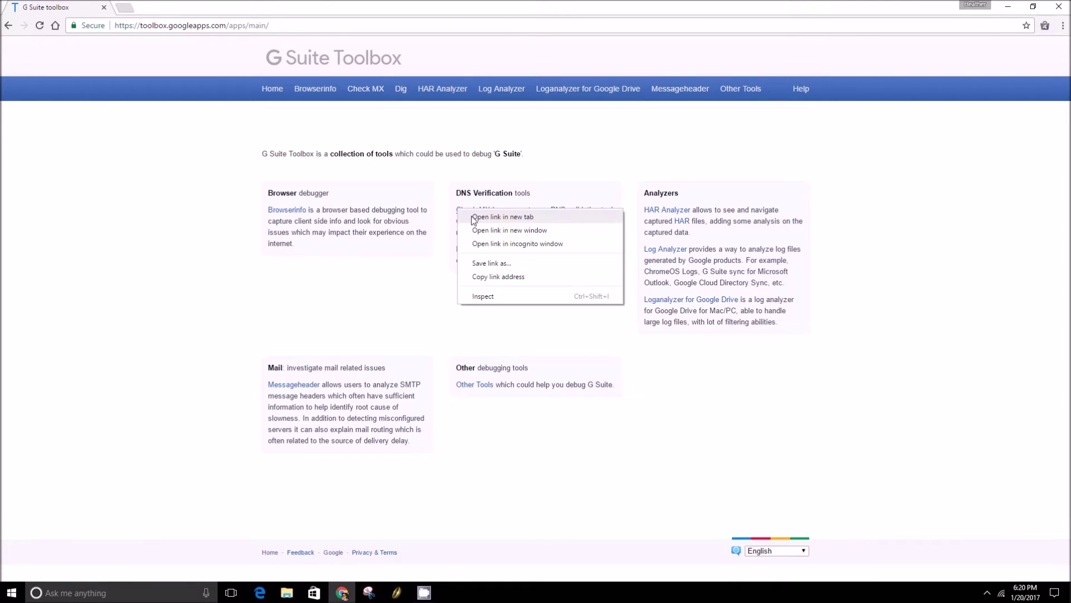
Open Check MX in a new tab and run the checks for torquedwebsites.com.
click(472, 218)
click(163, 7)
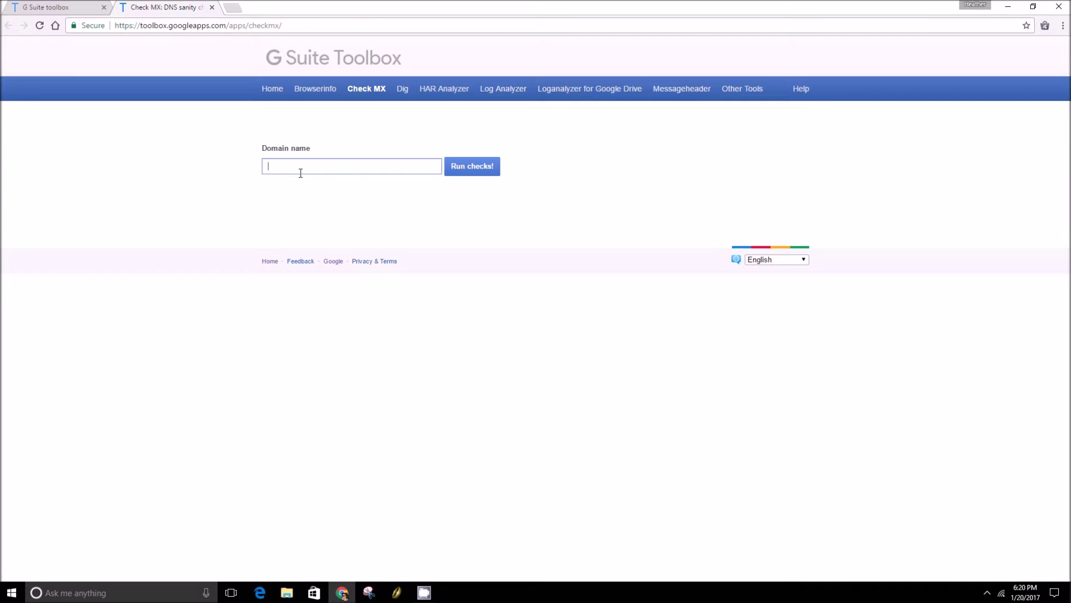
text(torquedweb)
text(sites.com)
click(460, 168)
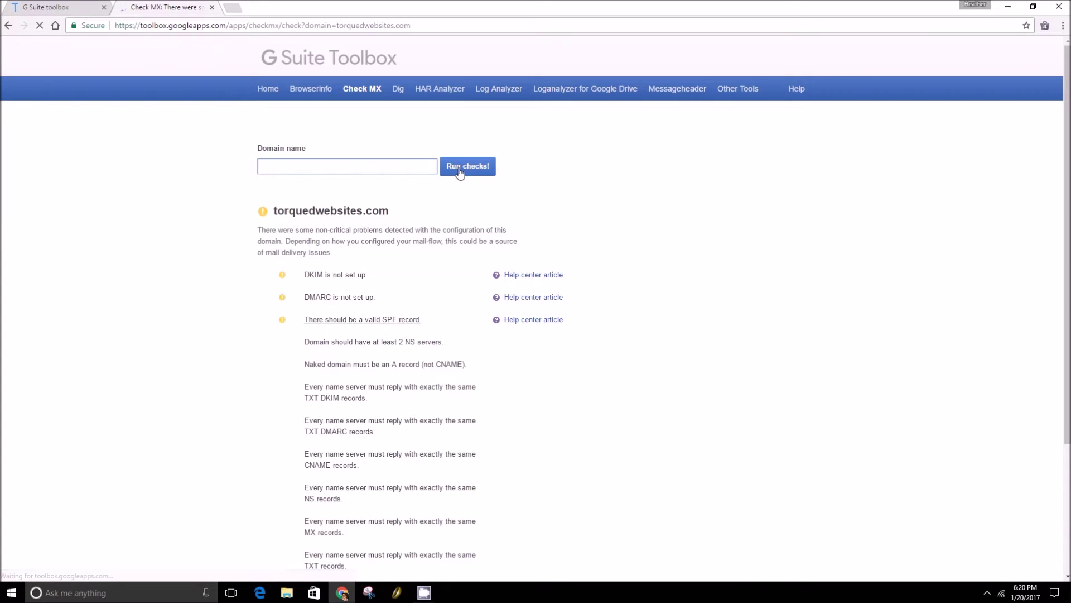
scroll(496, 265, down, 3)
scroll(496, 266, up, 2)
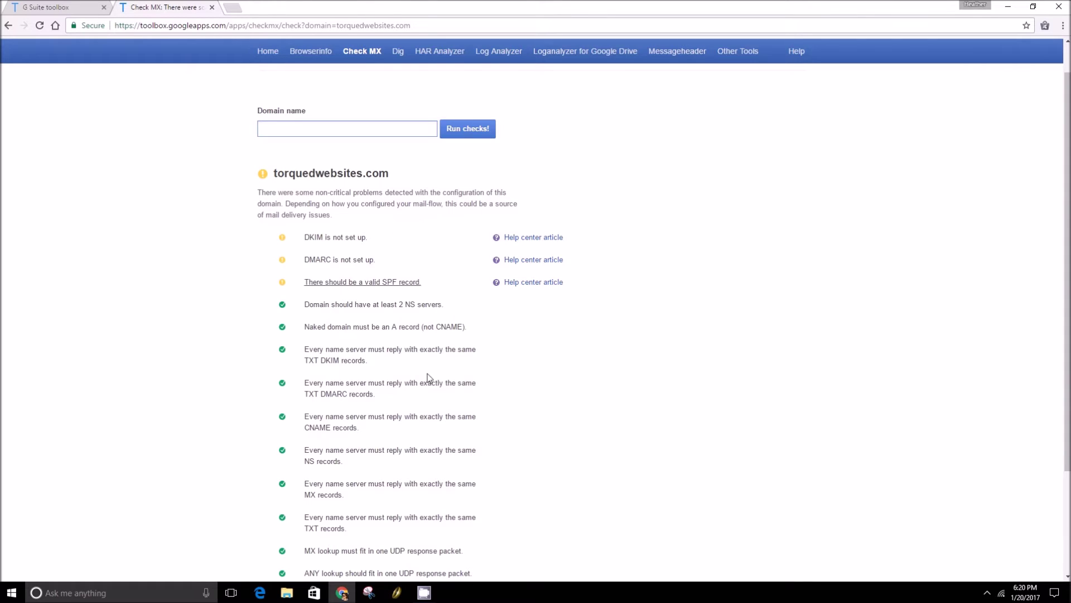
scroll(427, 377, down, 5)
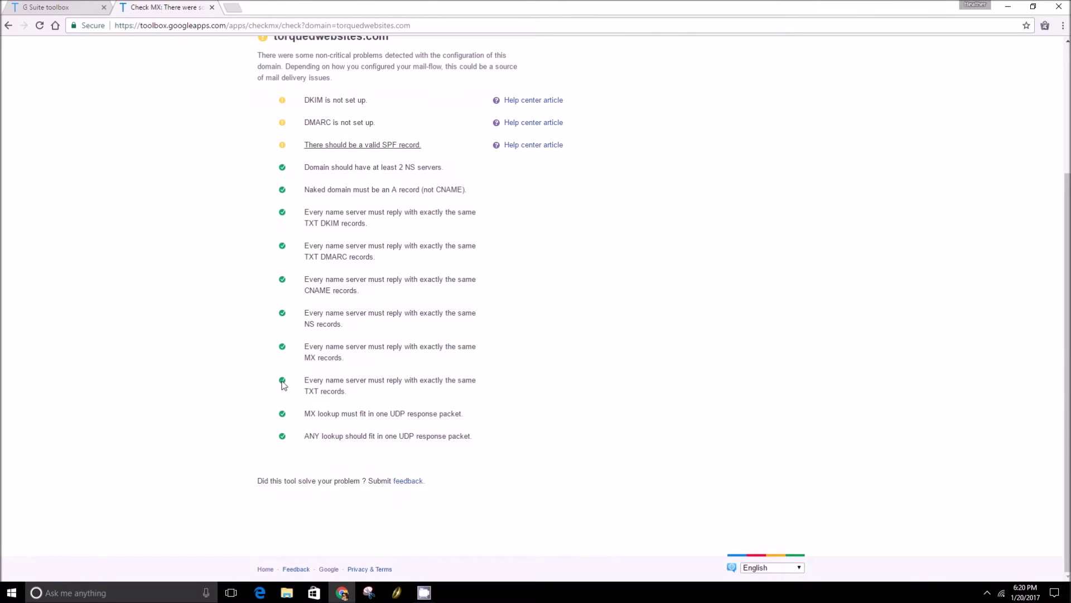
scroll(251, 378, up, 5)
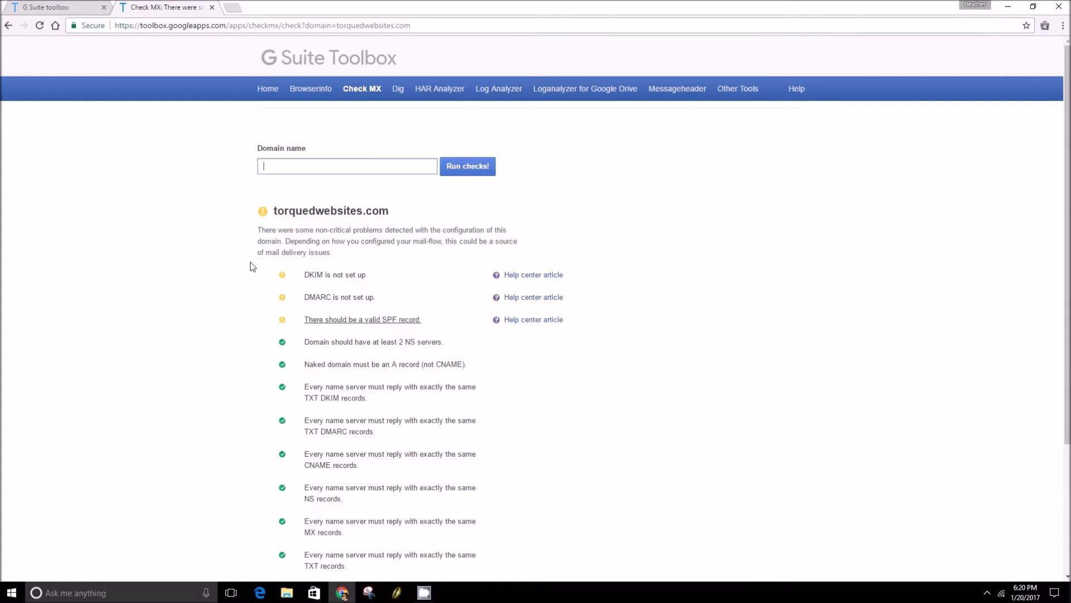
scroll(277, 361, down, 3)
scroll(282, 355, up, 3)
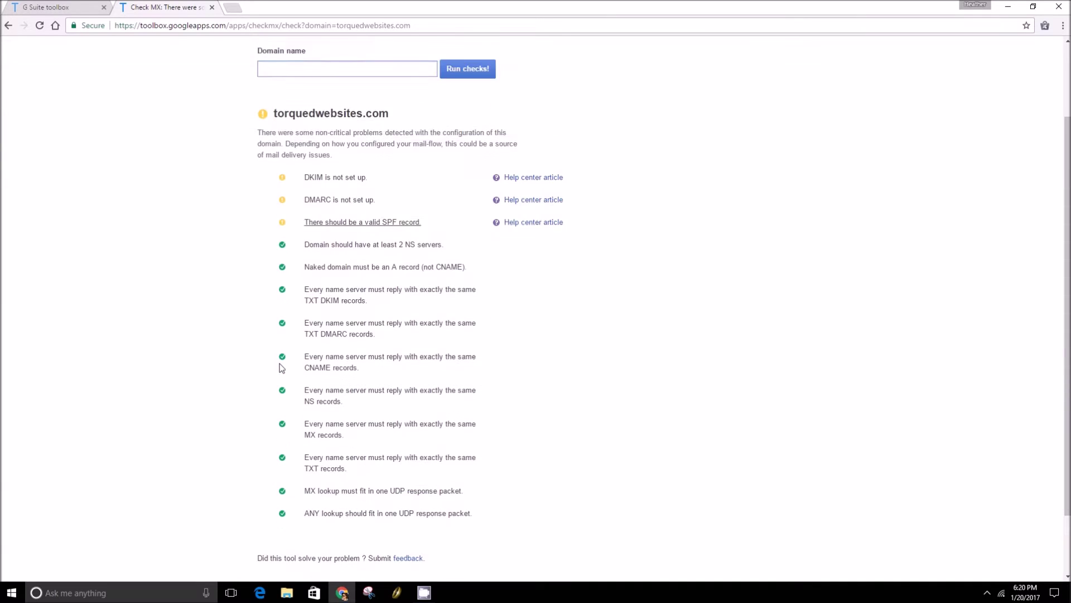
scroll(282, 356, up, 2)
scroll(299, 308, down, 2)
scroll(300, 307, down, 1)
scroll(299, 307, up, 3)
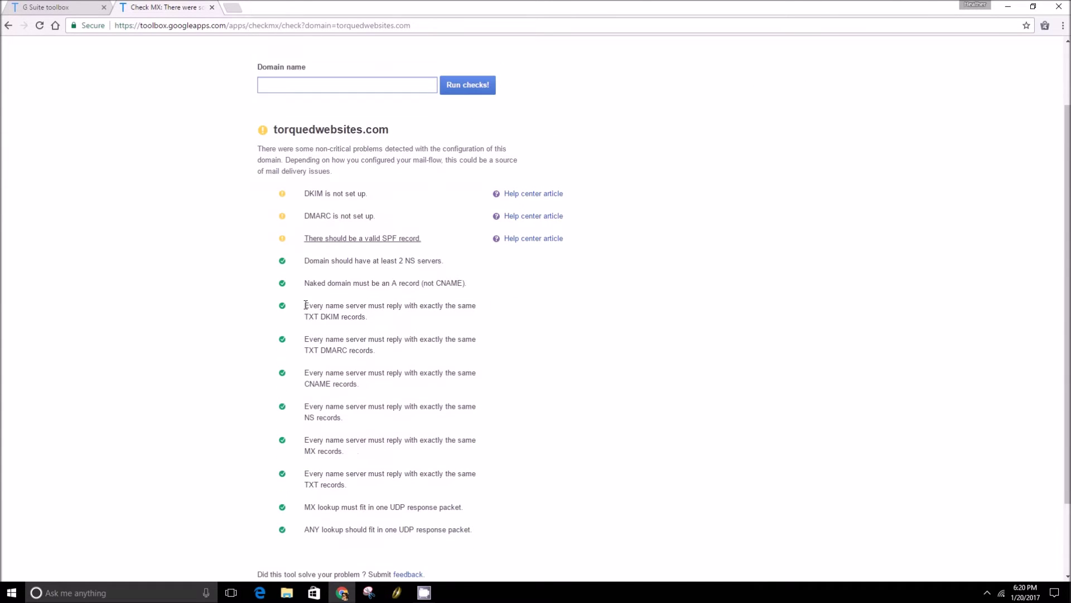
scroll(300, 308, up, 2)
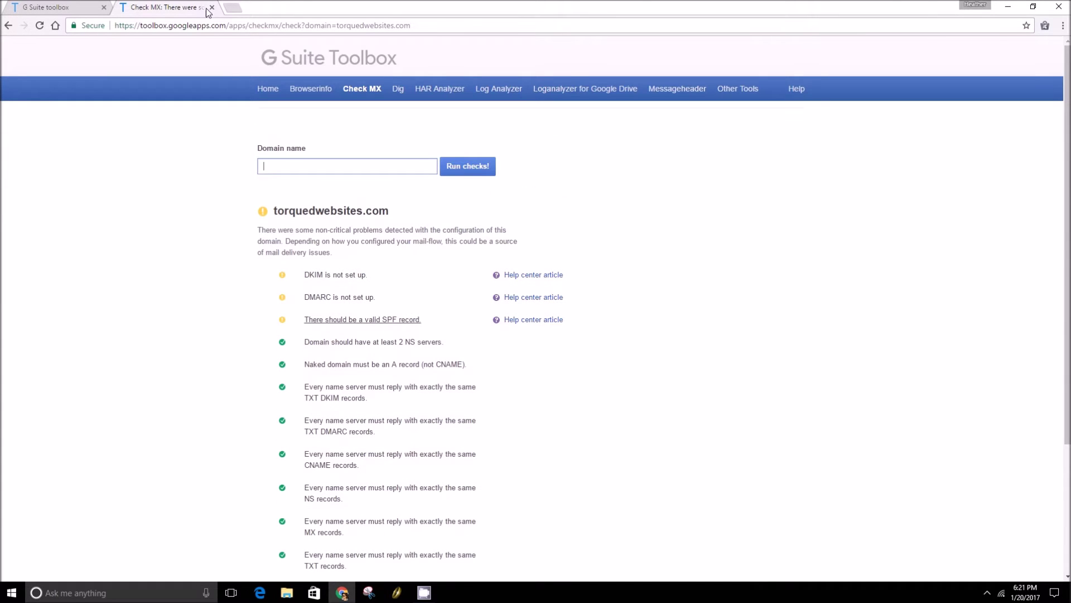
Close Check MX, then open Browserinfo in its own tab, review it, and close it.
click(212, 7)
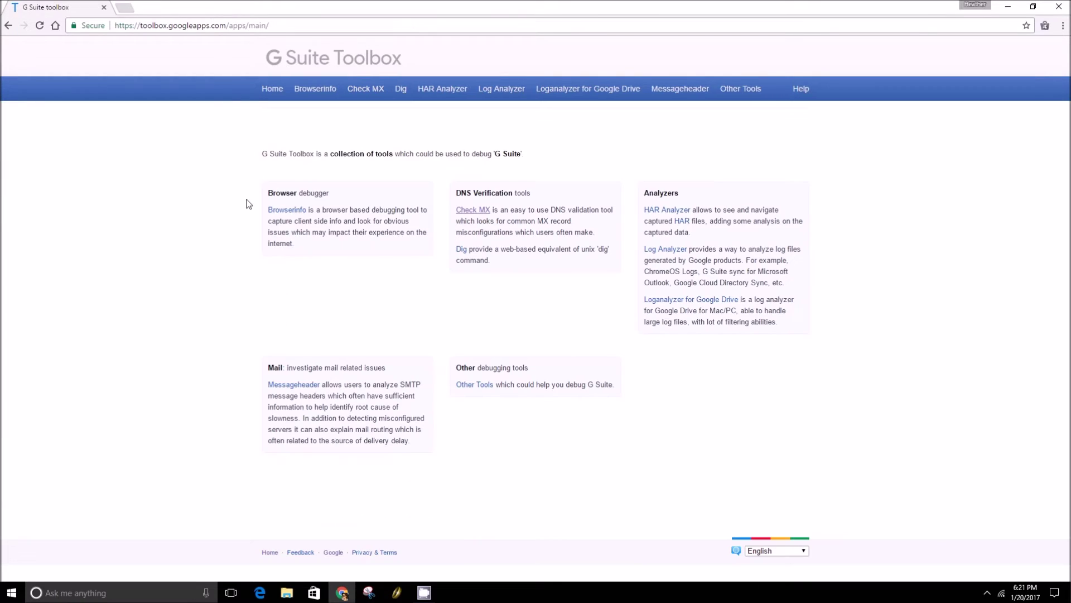
right_click(289, 210)
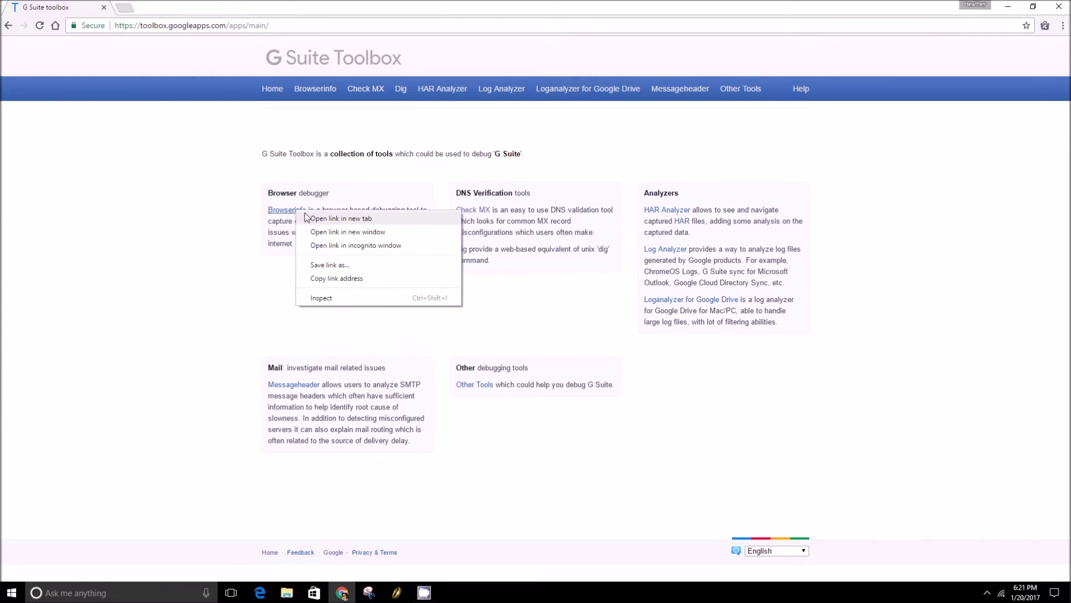
click(341, 219)
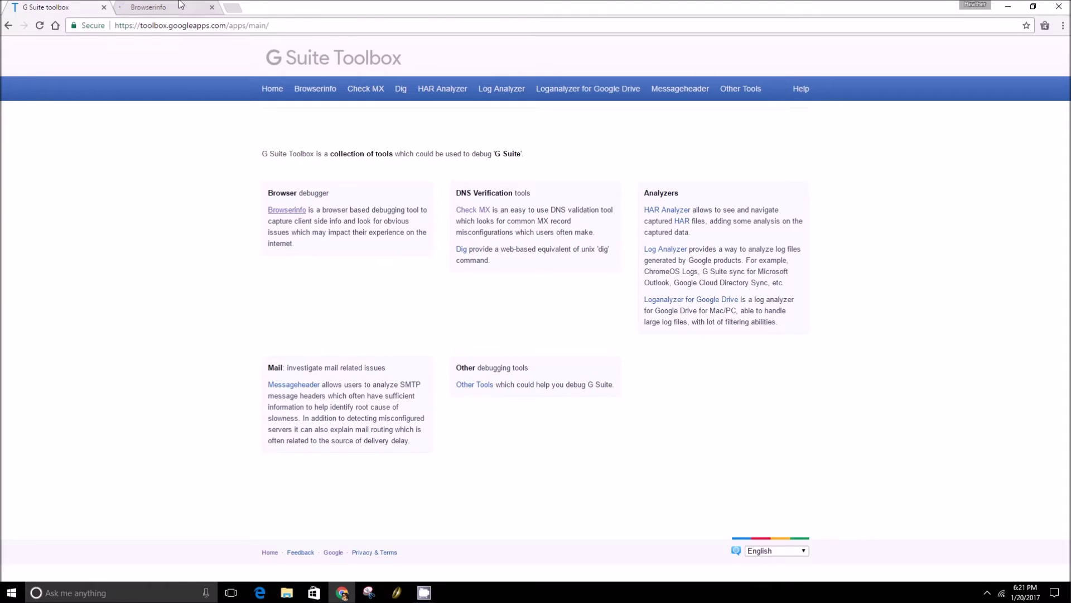
click(155, 7)
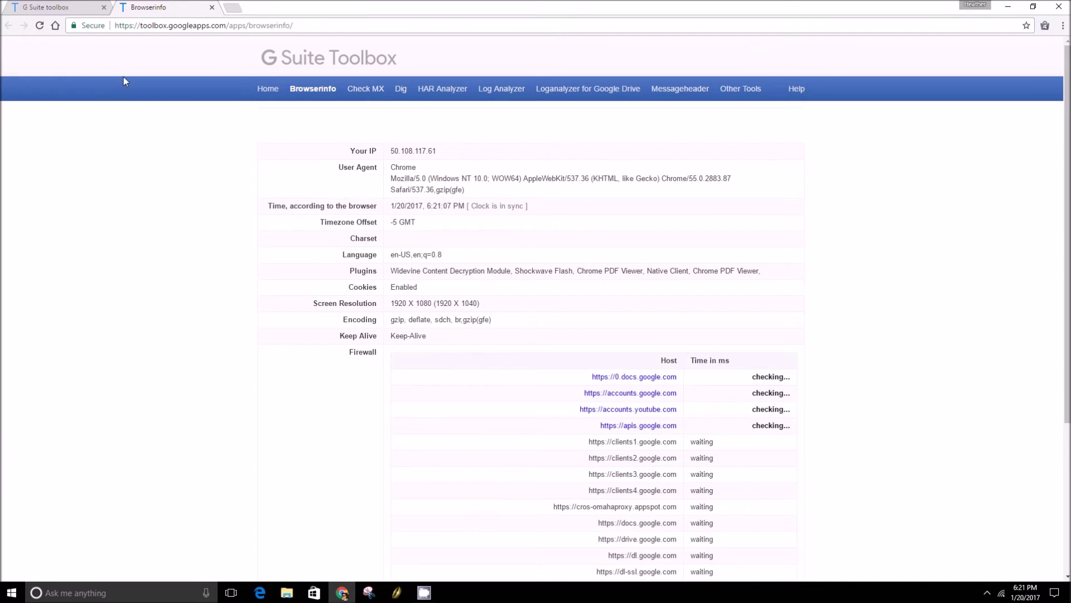
click(212, 7)
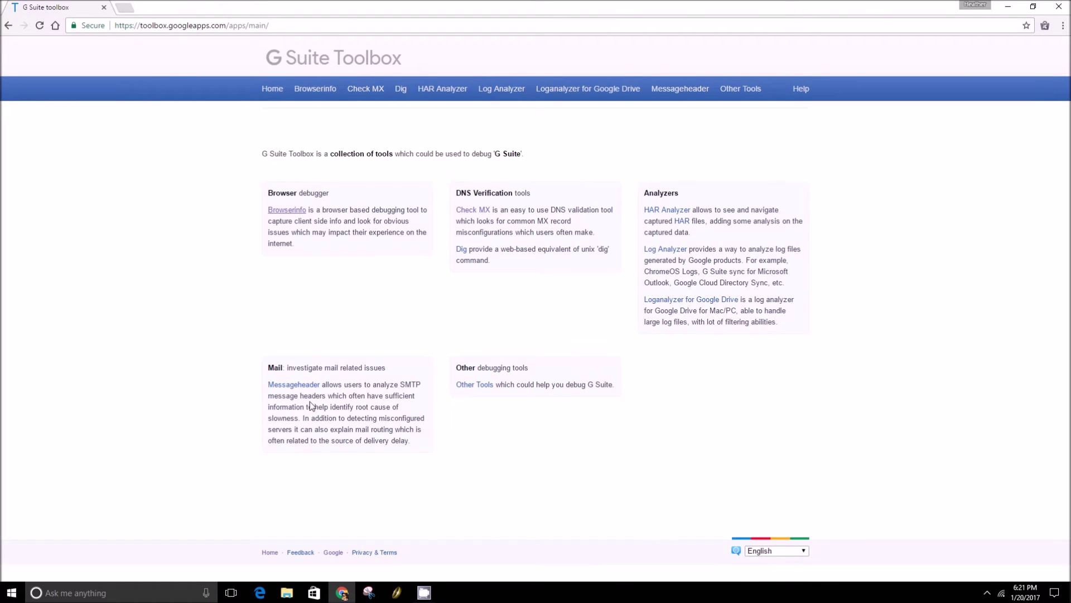
Open the Messageheader tool in a new tab and switch to it.
right_click(311, 388)
click(343, 395)
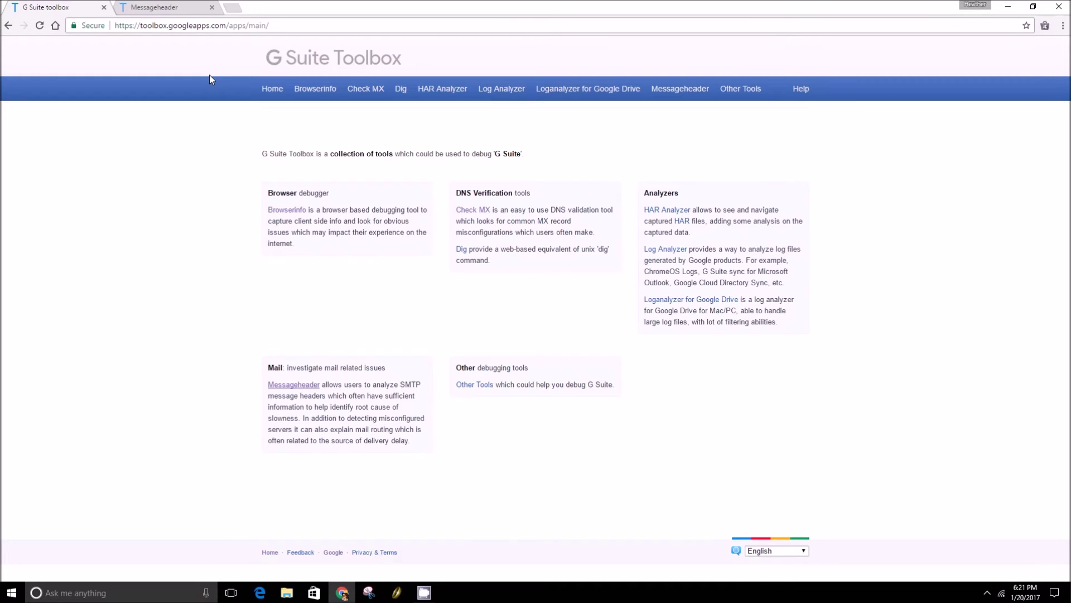
click(167, 7)
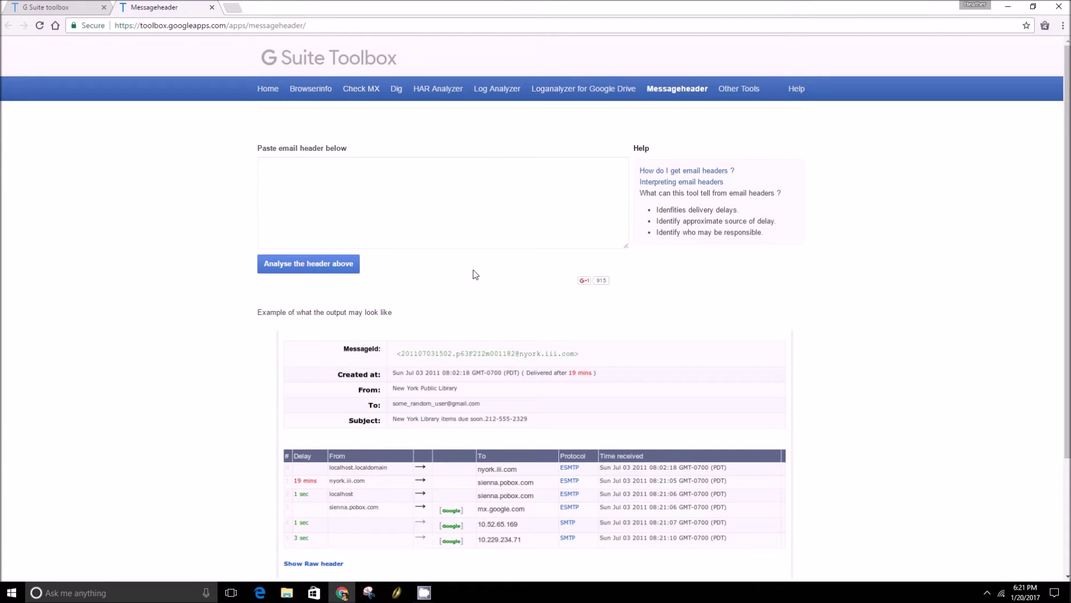
scroll(636, 250, down, 1)
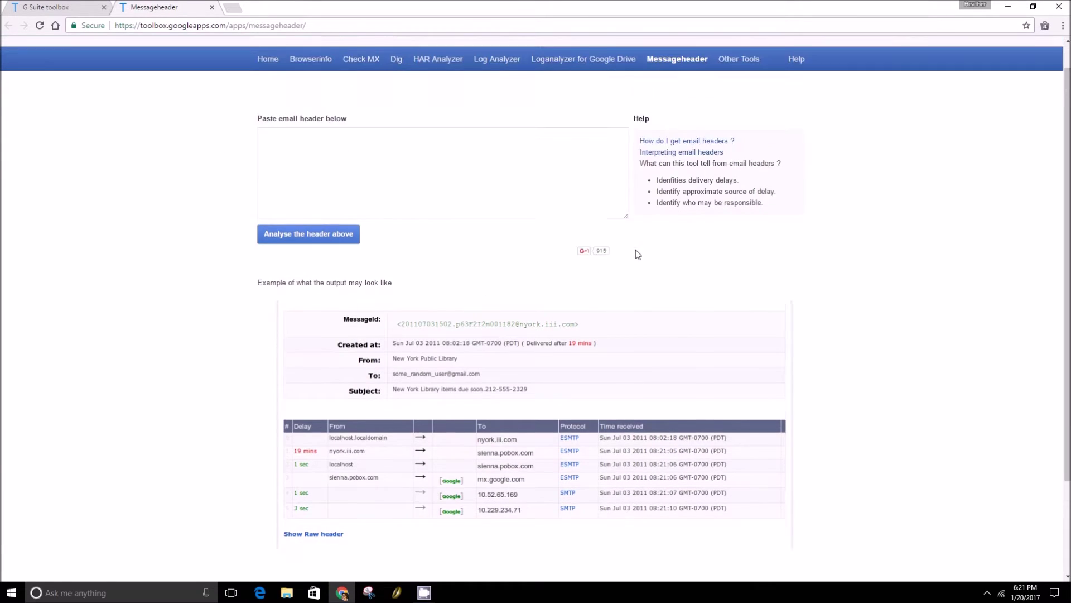
scroll(636, 249, up, 1)
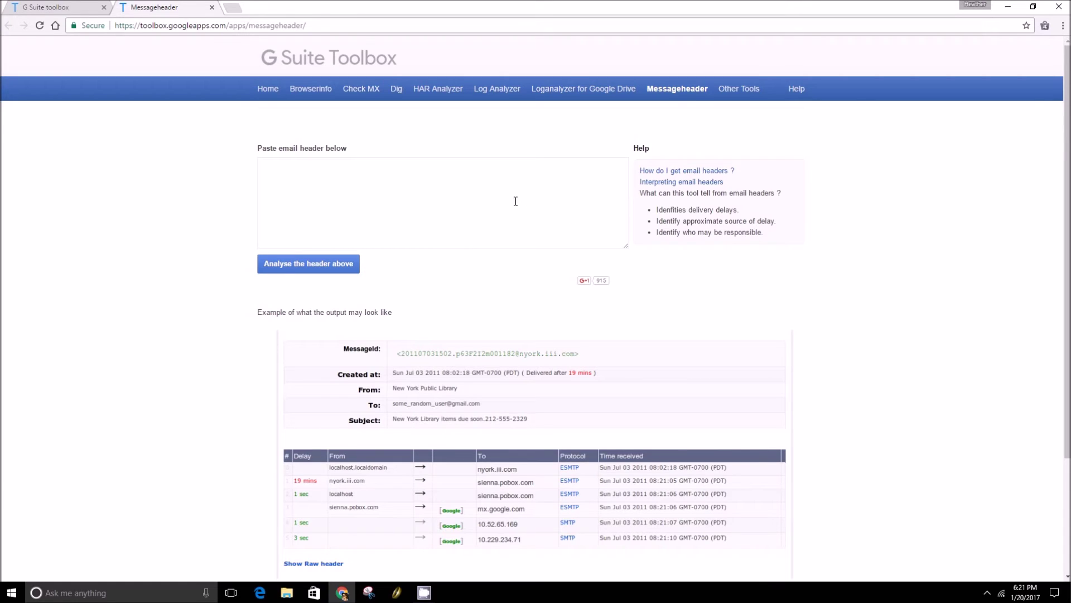
Try the header box's editing menu, dismiss it, then close the Messageheader page.
right_click(375, 199)
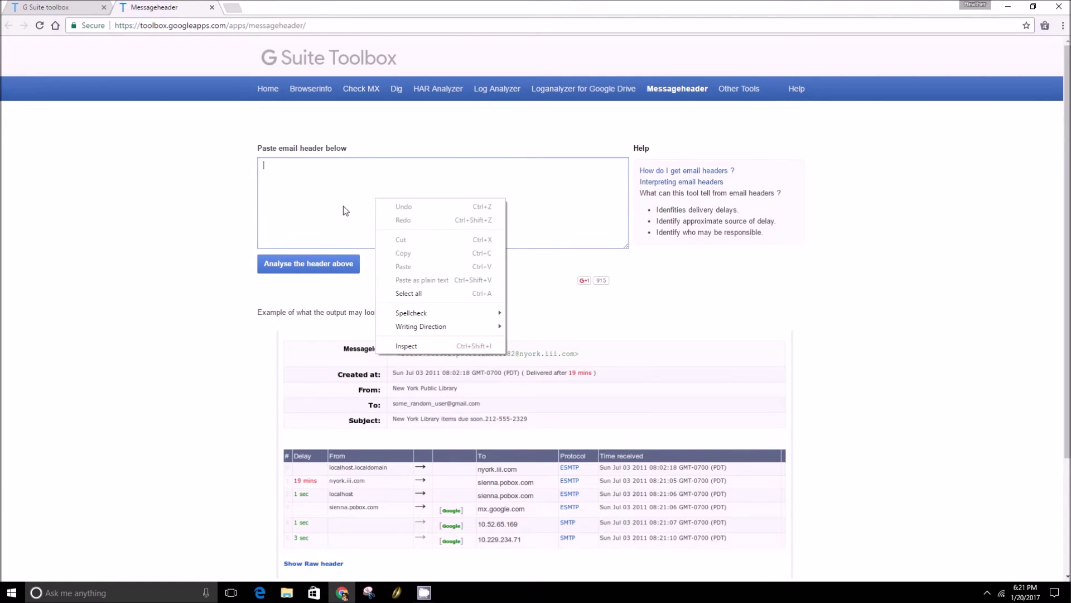
key(Escape)
click(186, 255)
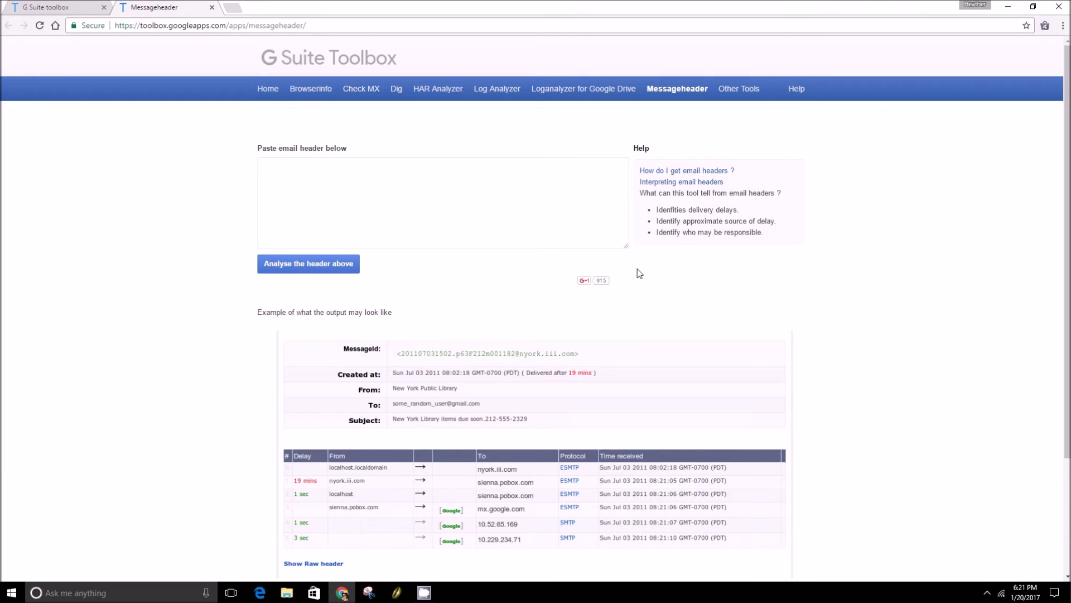
scroll(681, 238, down, 2)
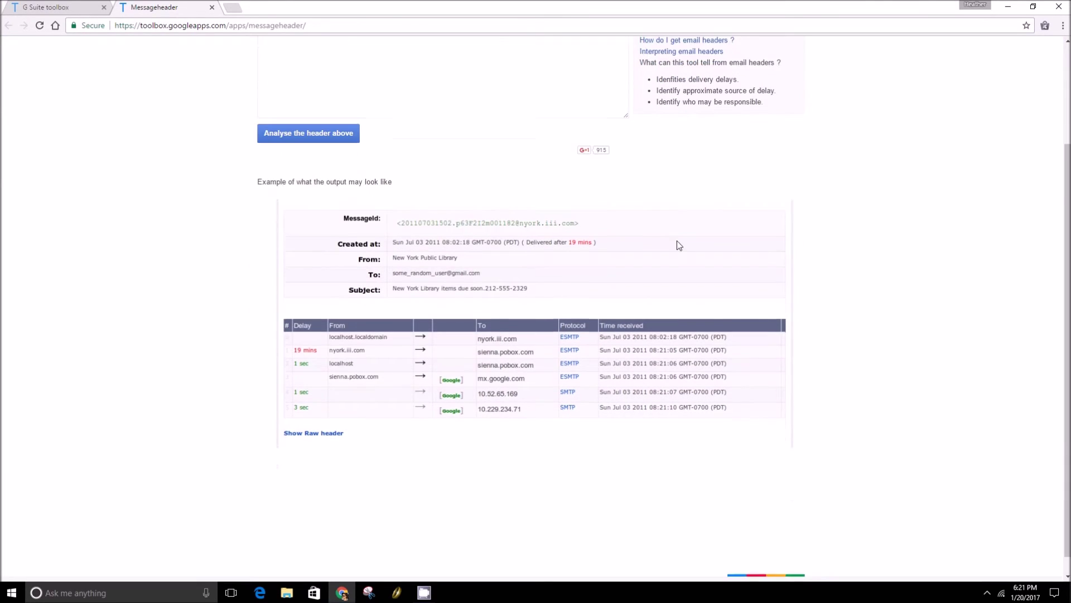
scroll(503, 293, up, 2)
scroll(504, 292, up, 2)
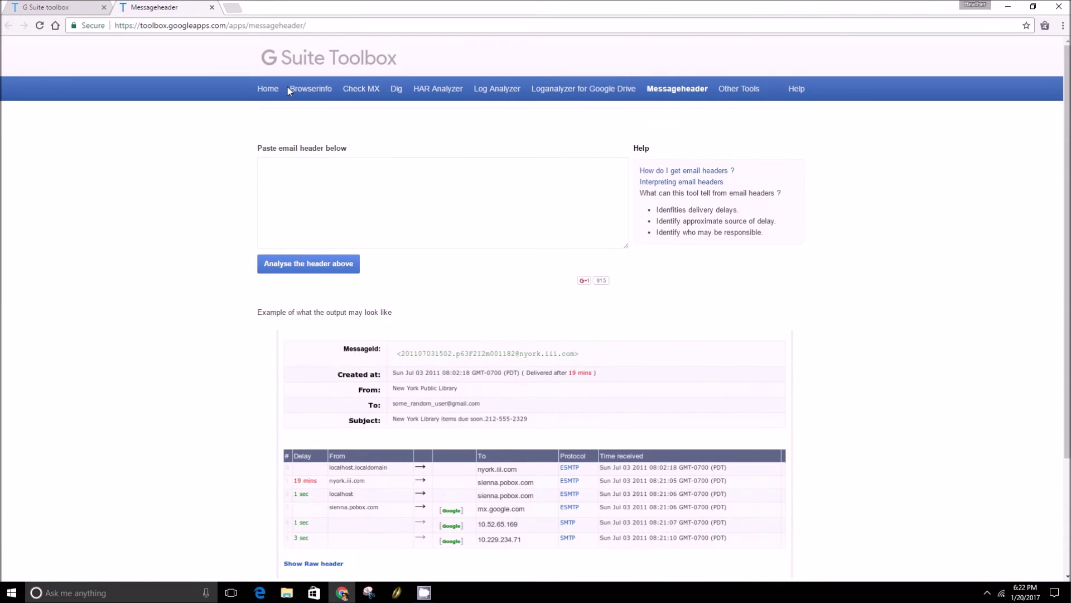
click(212, 8)
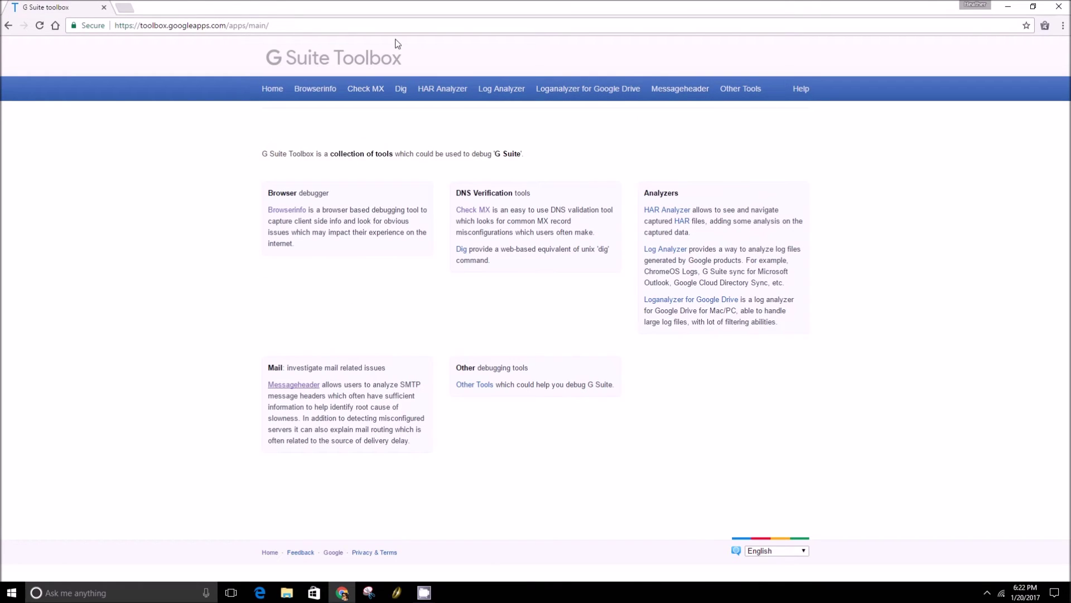
Open Log Analyzer in a new tab, look it over, then close it.
right_click(685, 255)
click(720, 254)
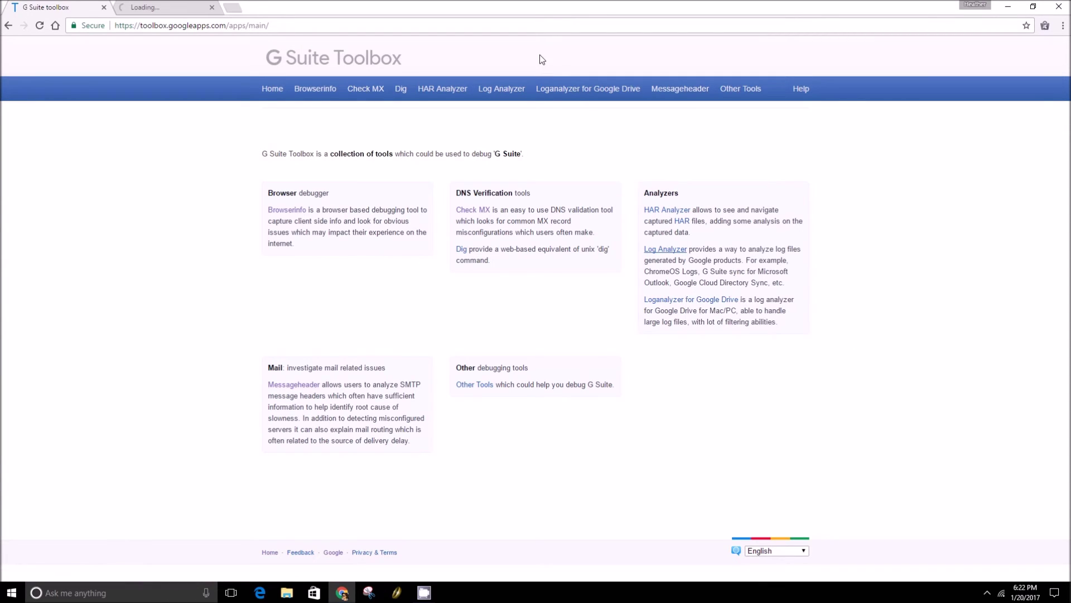
click(195, 6)
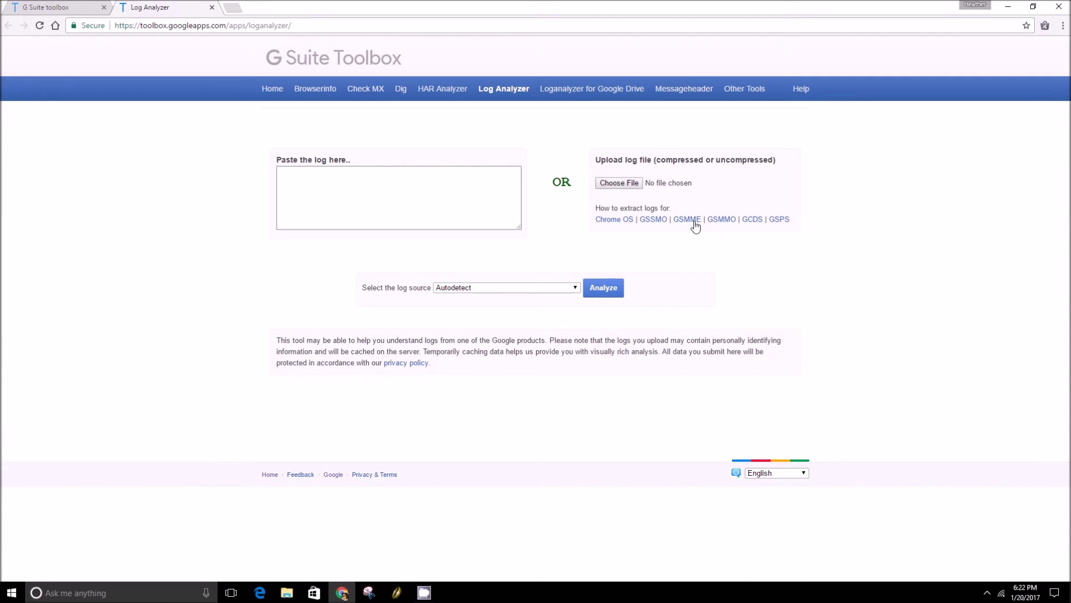
click(211, 8)
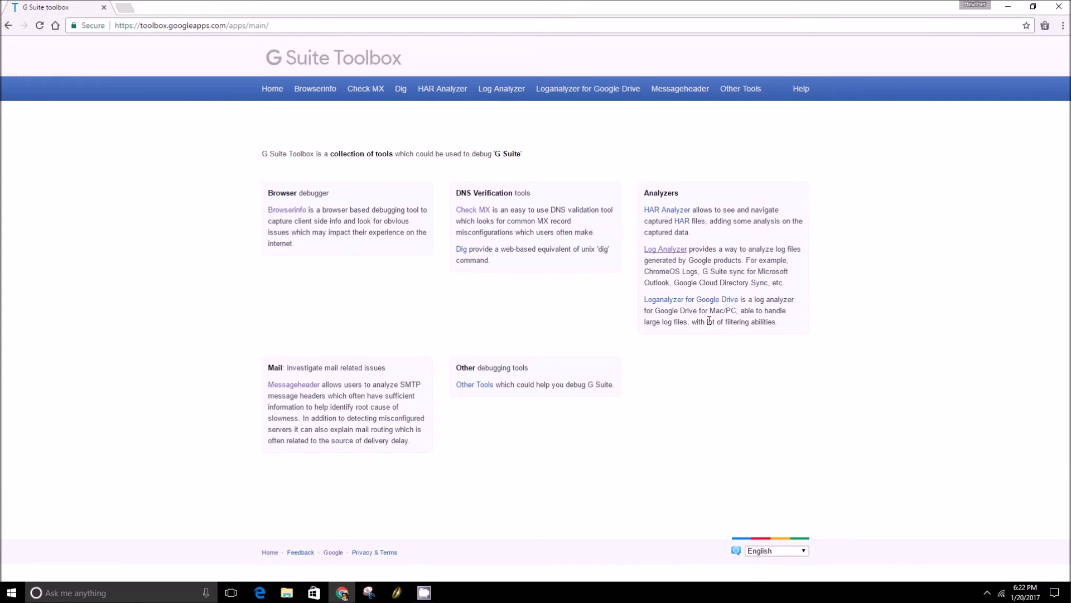
Open Loganalyzer for Google Drive in a new tab, view it, then return to the toolbox home page.
right_click(735, 300)
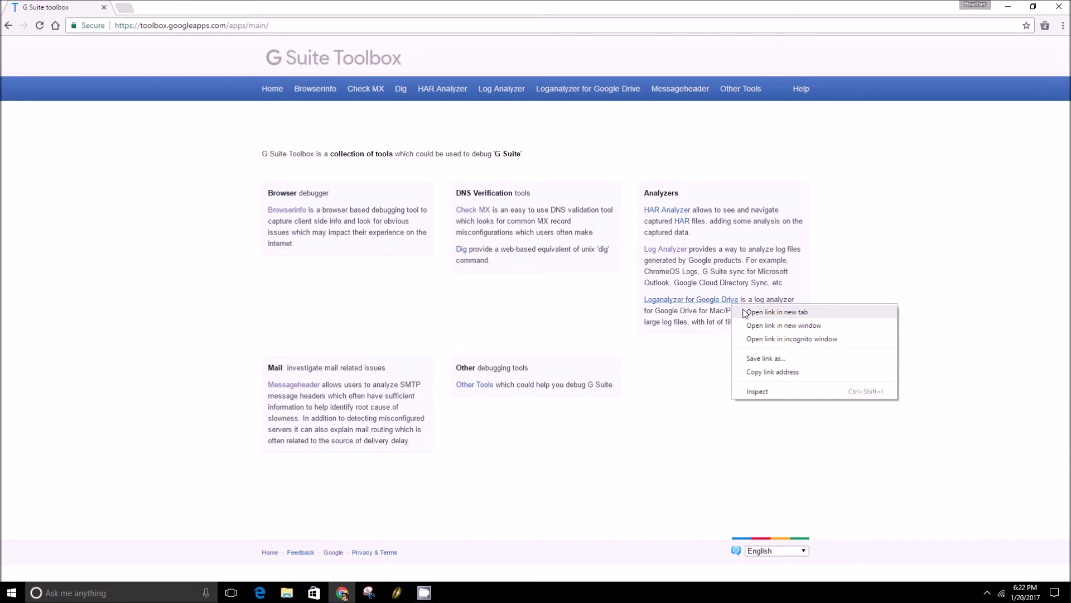
click(744, 313)
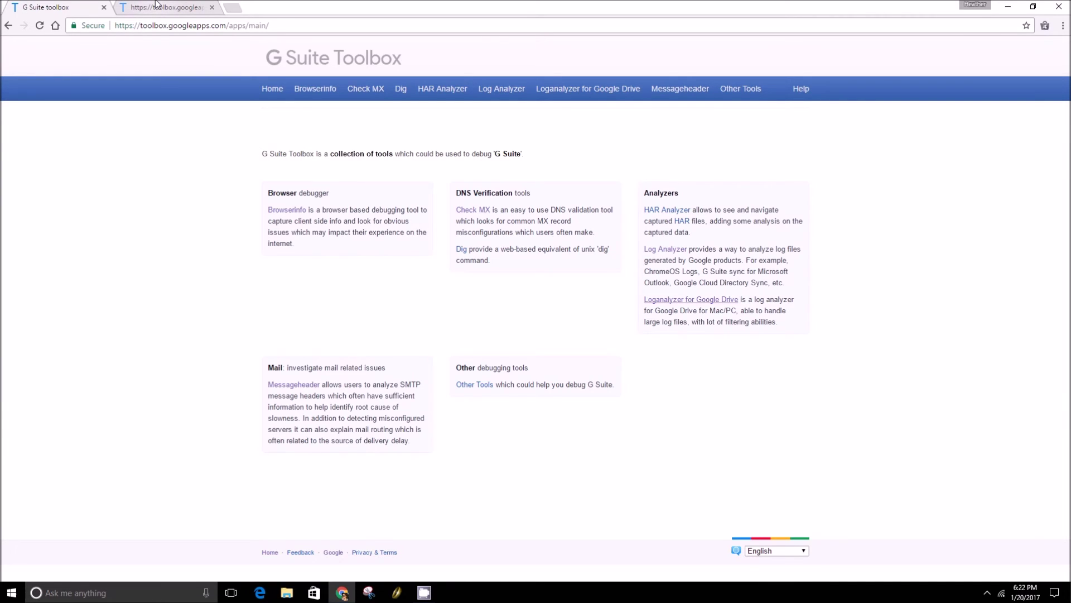
click(157, 7)
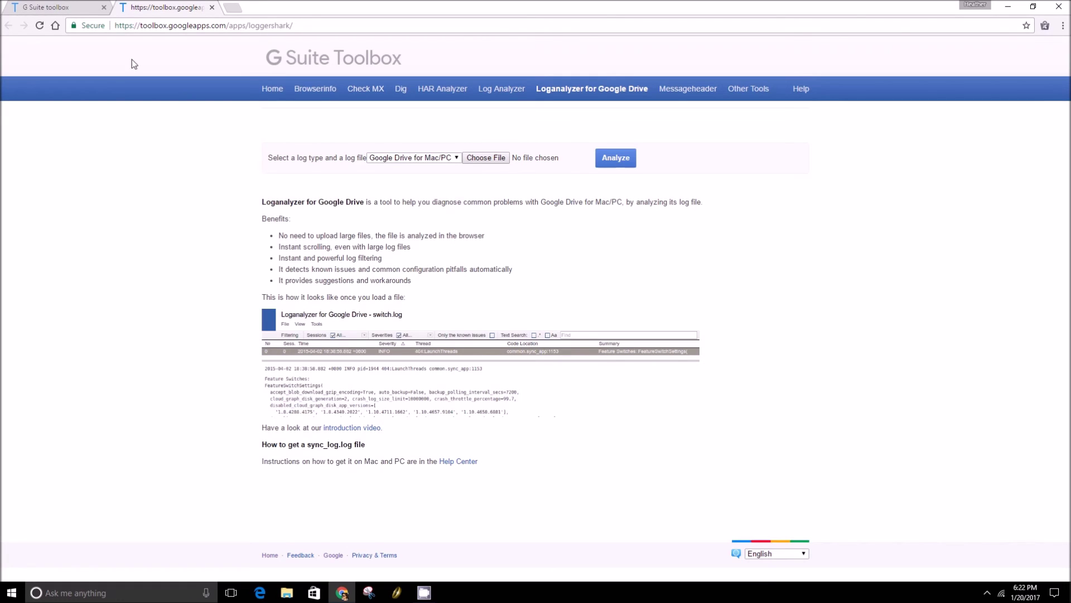
click(46, 7)
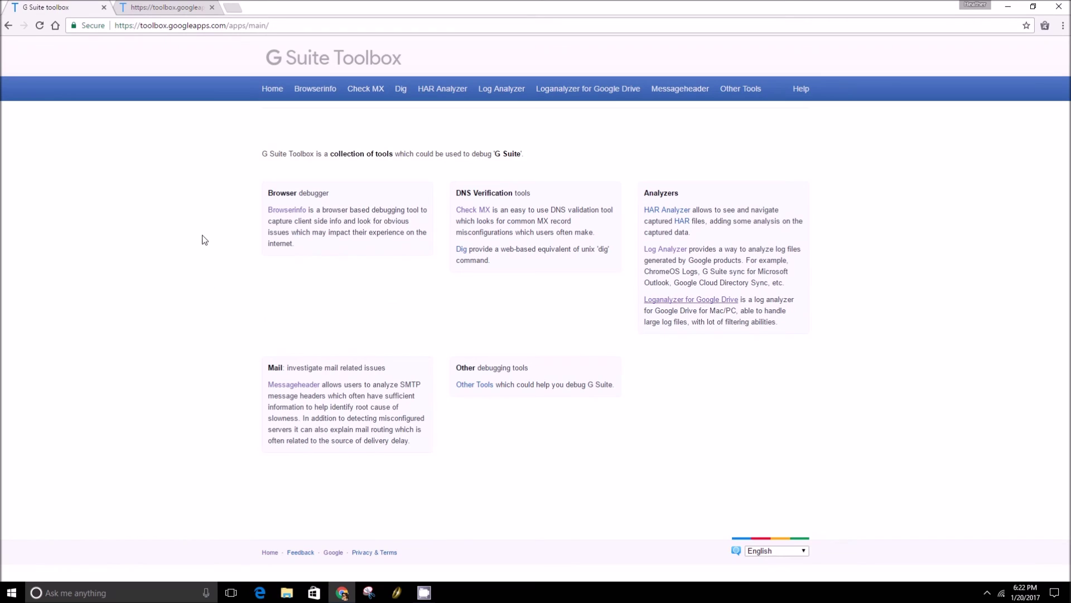